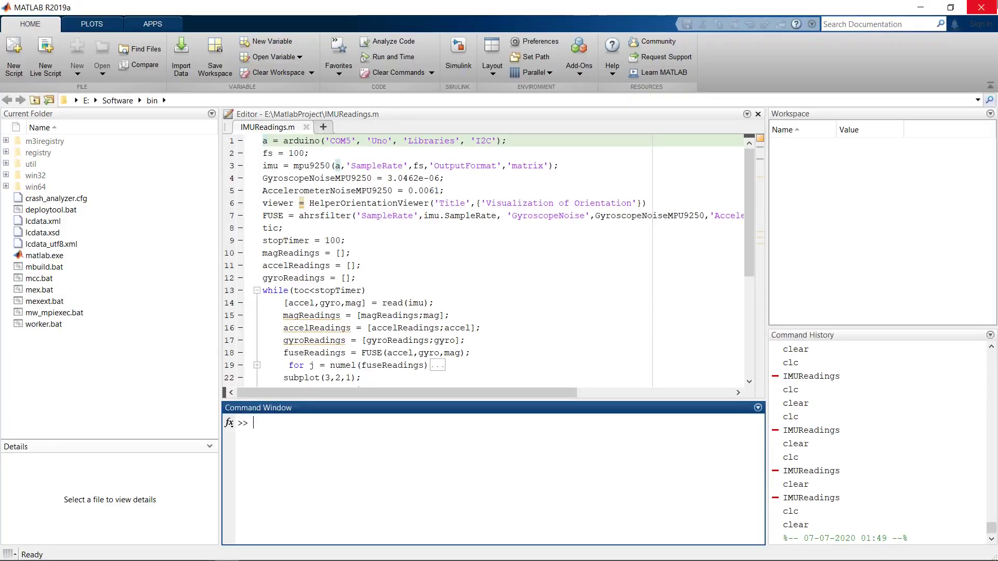
- Run the IMUReadings.m script from the Editor to start the live orientation and sensor plots
{"action": "left_click", "coordinate": [444, 364]}
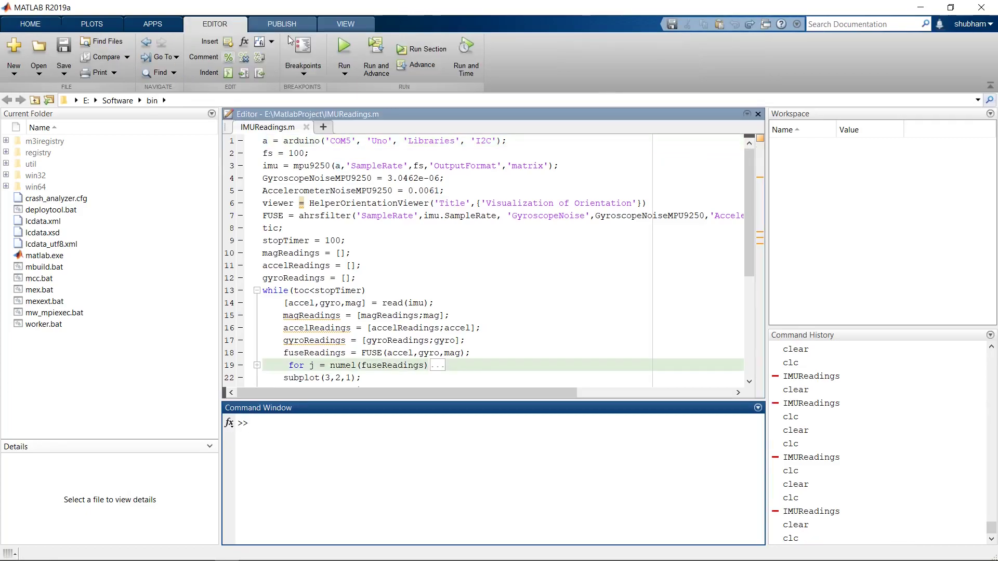
{"action": "left_click", "coordinate": [353, 44]}
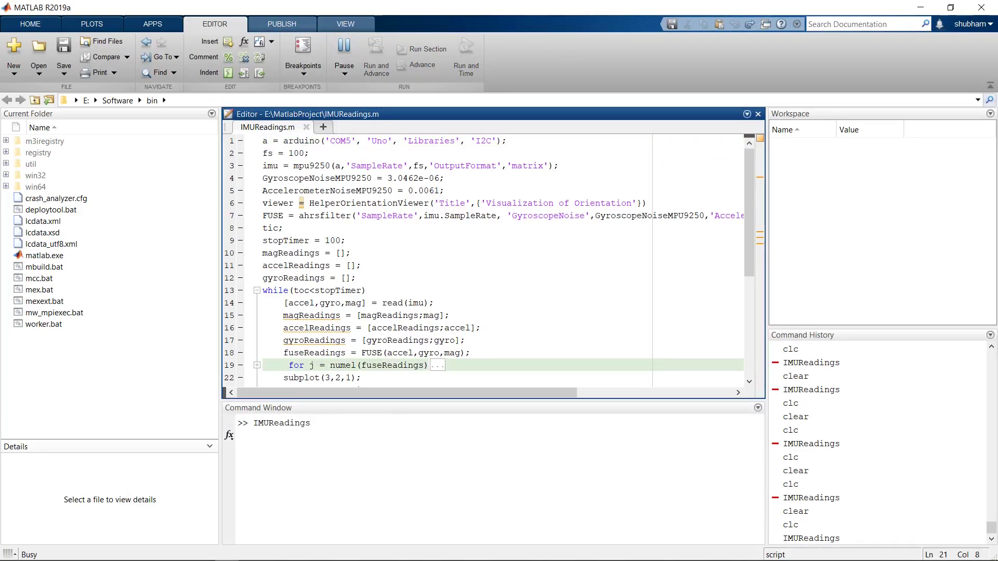